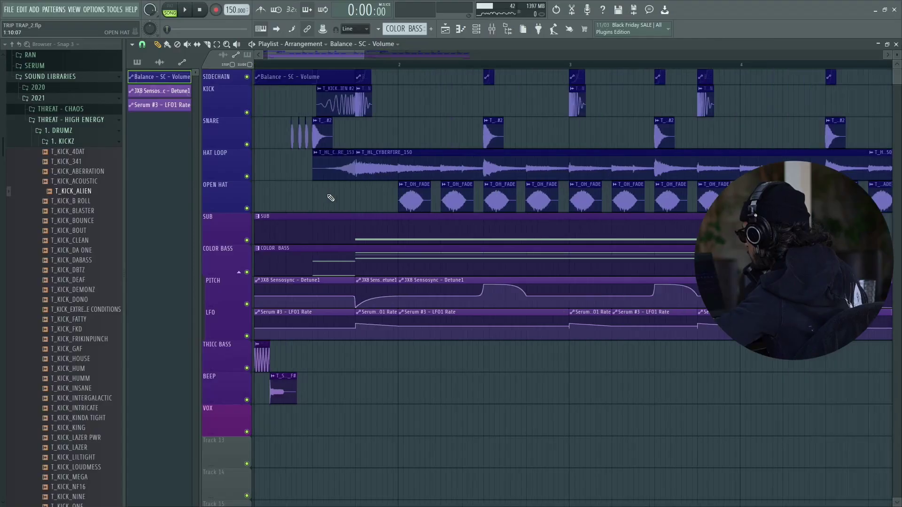
Open the sub's Serum synth, reposition its window, and show the mixer insert it is routed to
left_click(447, 170)
double_click(447, 170)
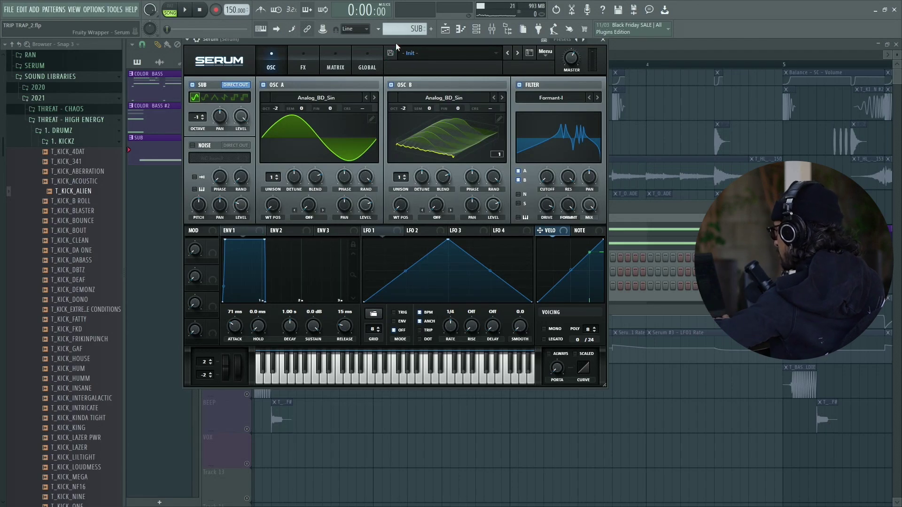
left_click_drag(396, 43, 447, 110)
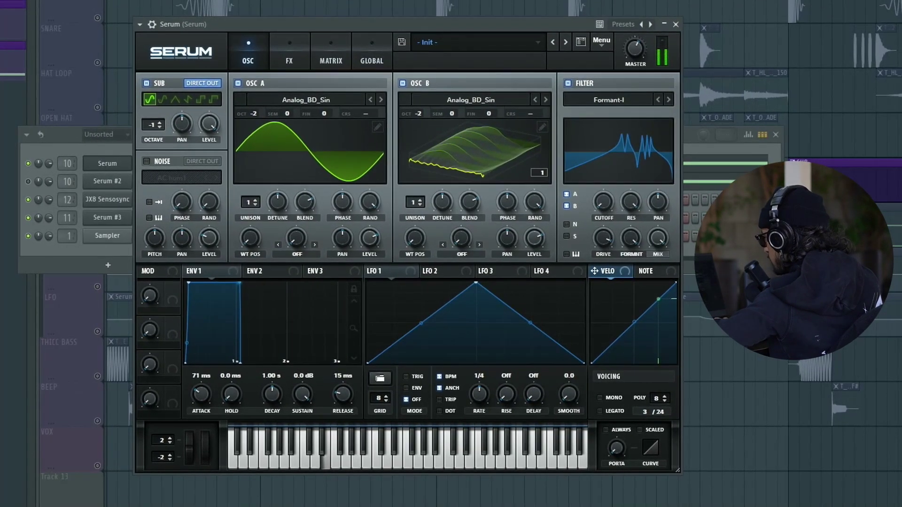
key("F9")
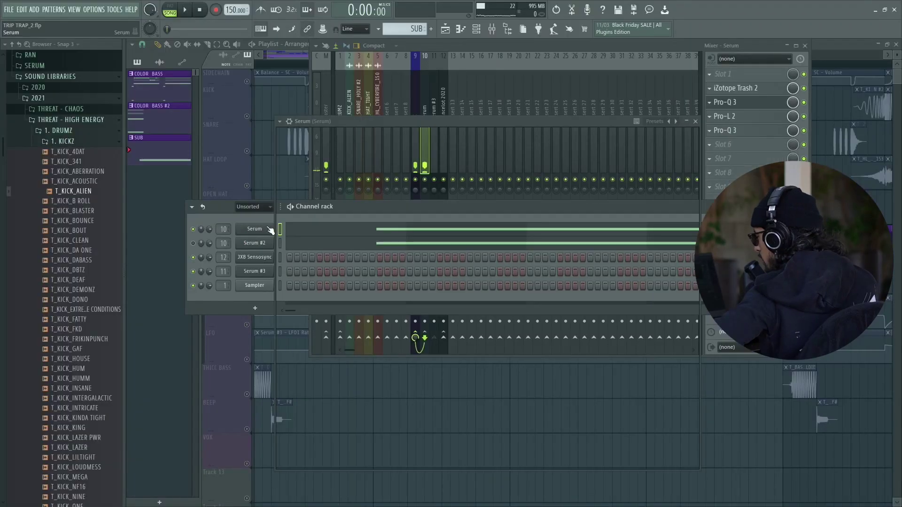
Add a fresh Serum instance and set oscillators A and B to the Analog_BD_Sin wavetable at octave -2
left_click(291, 137)
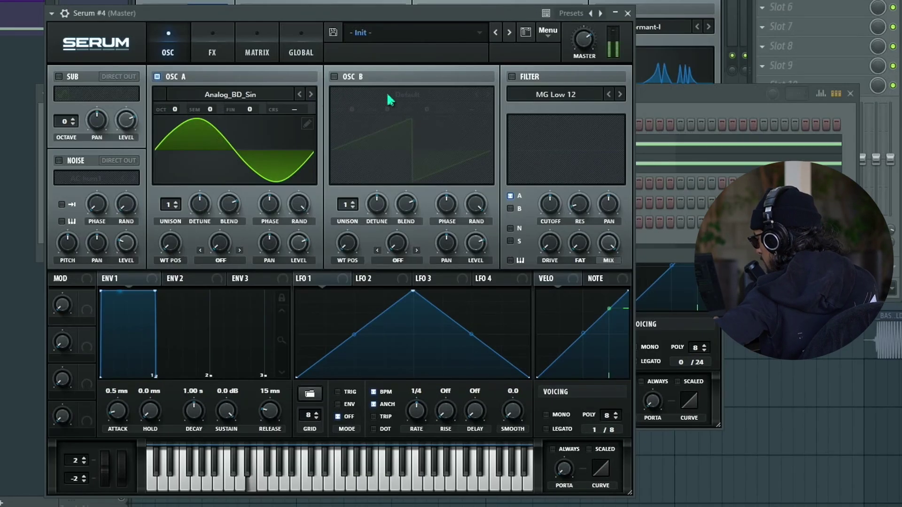
left_click(353, 79)
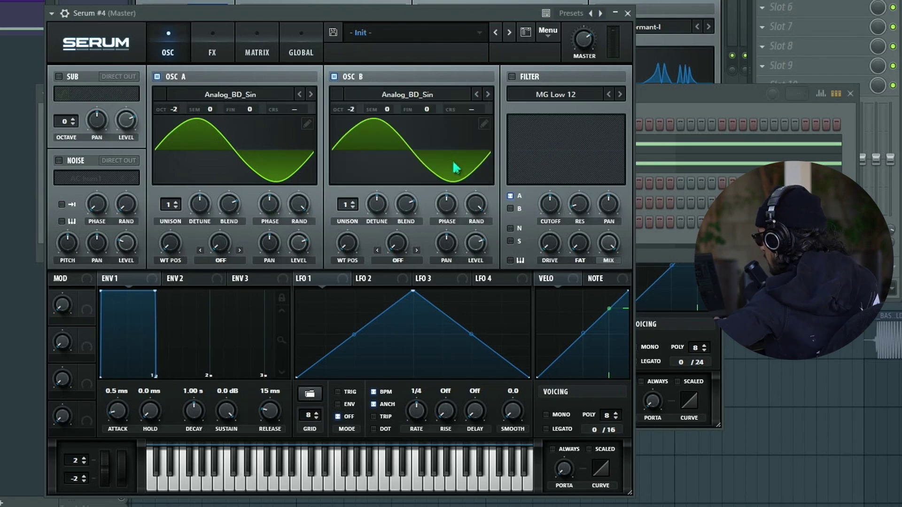
Draw extra upper harmonics into the first frame of oscillator B's wavetable, and enable the filter to choose its type
left_click(484, 124)
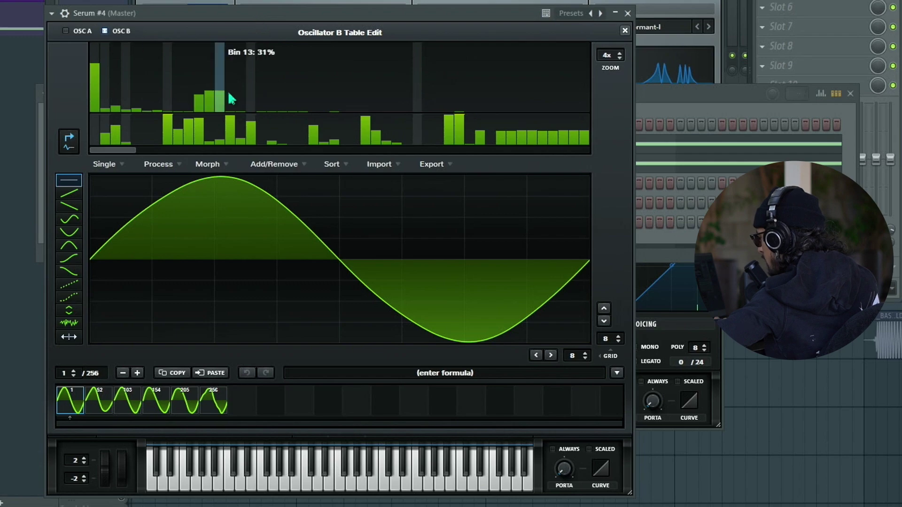
left_click_drag(250, 108, 270, 109)
mouse_move(155, 98)
left_mouse_down()
mouse_move(118, 106)
mouse_move(181, 100)
left_mouse_up()
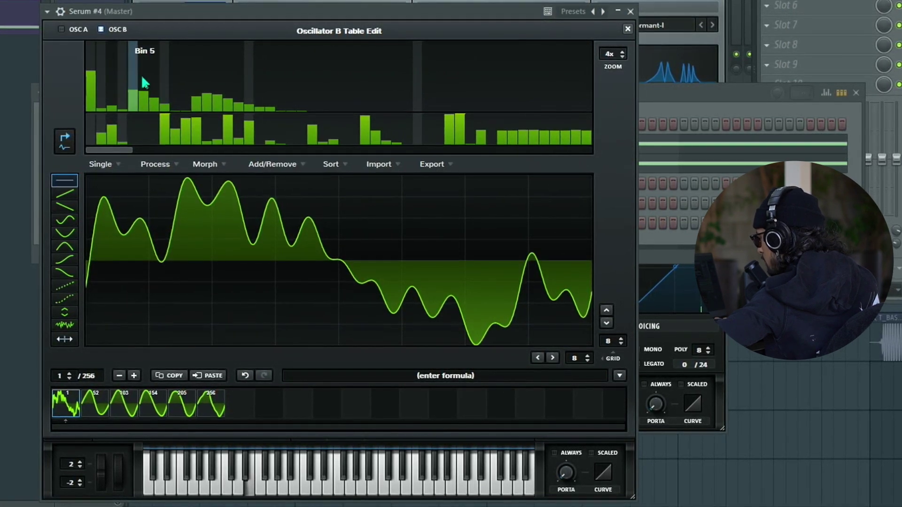
left_click_drag(306, 100, 410, 90)
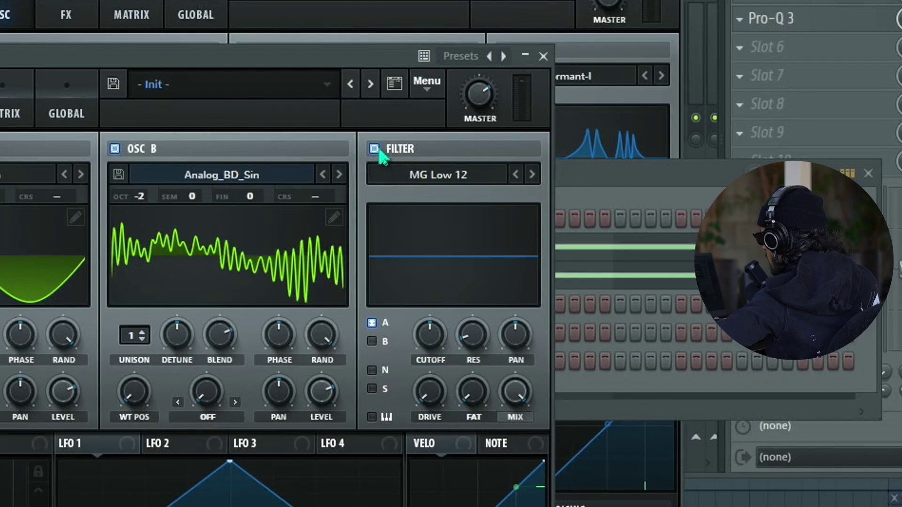
left_click(429, 176)
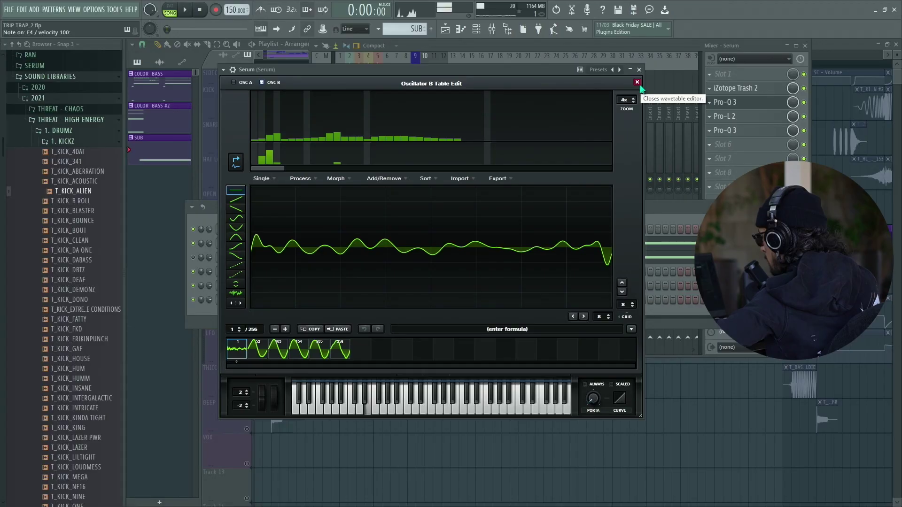
Close the original sub synth's oscillator B table editor and enable its EQ and multiband Compressor effects
left_click(637, 83)
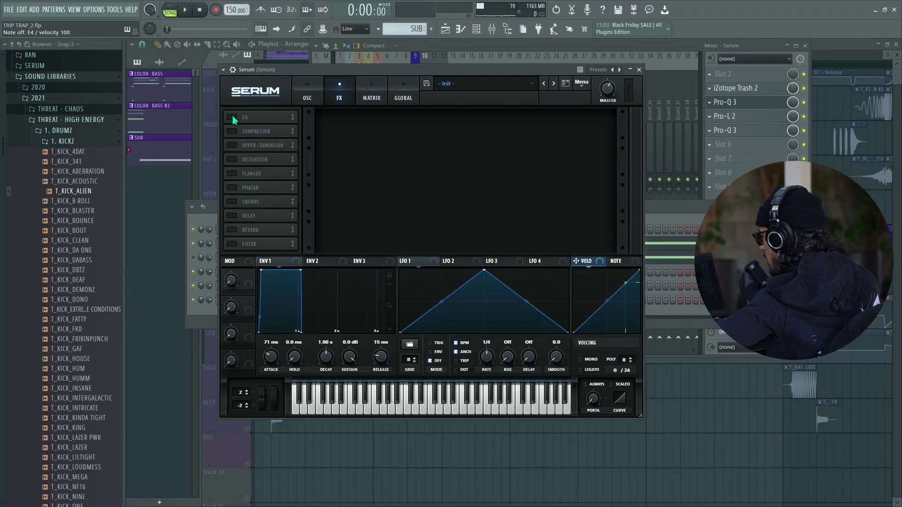
left_click(232, 118)
left_click(41, 158)
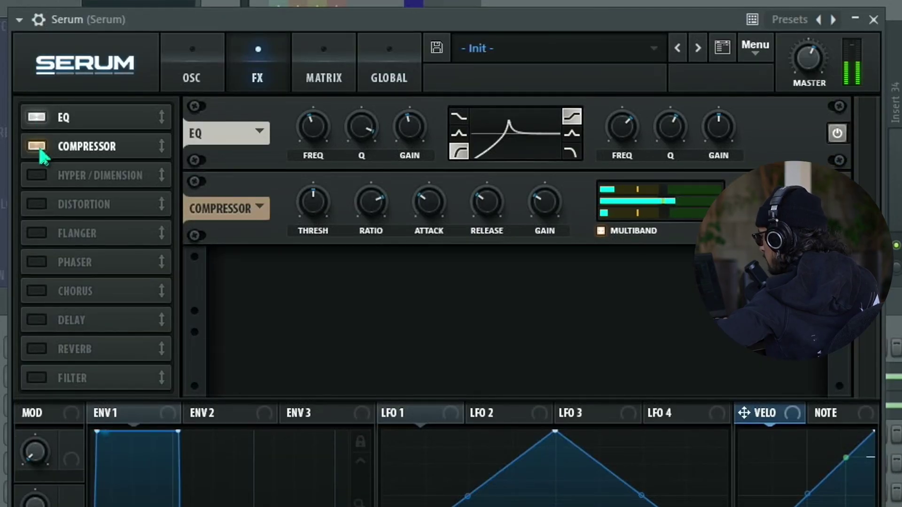
Return to the oscillator settings and switch on the sub oscillator with Direct Out
left_click(192, 77)
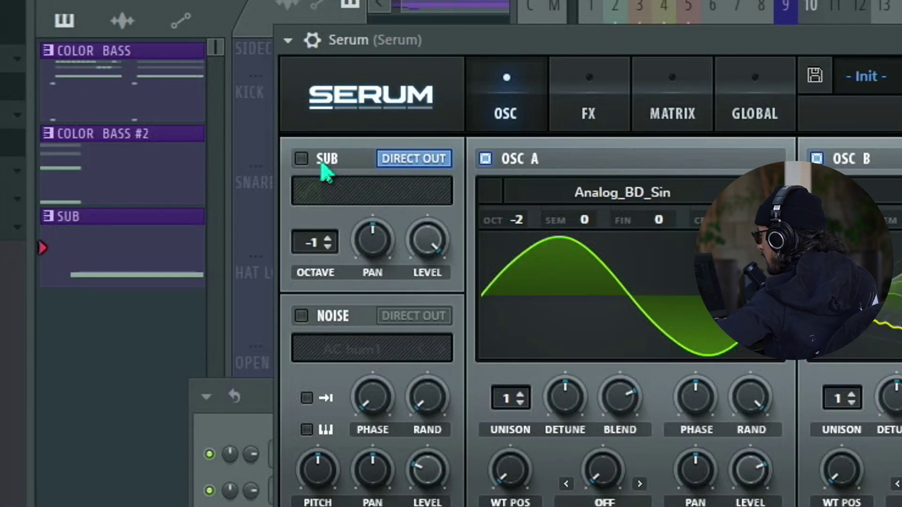
left_click(323, 164)
left_click(413, 159)
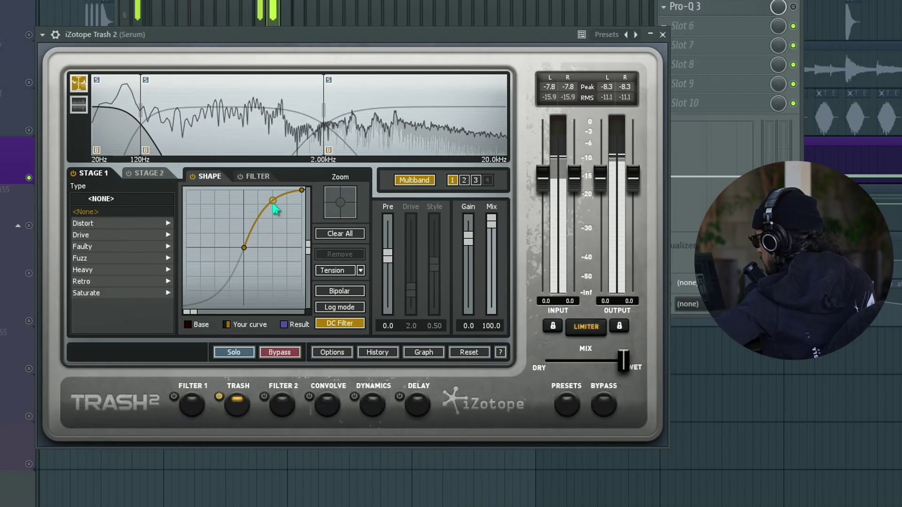
Raise the middle node of the low band's shaping curve in iZotope Trash 2, and inspect the mid and high bands
key("space")
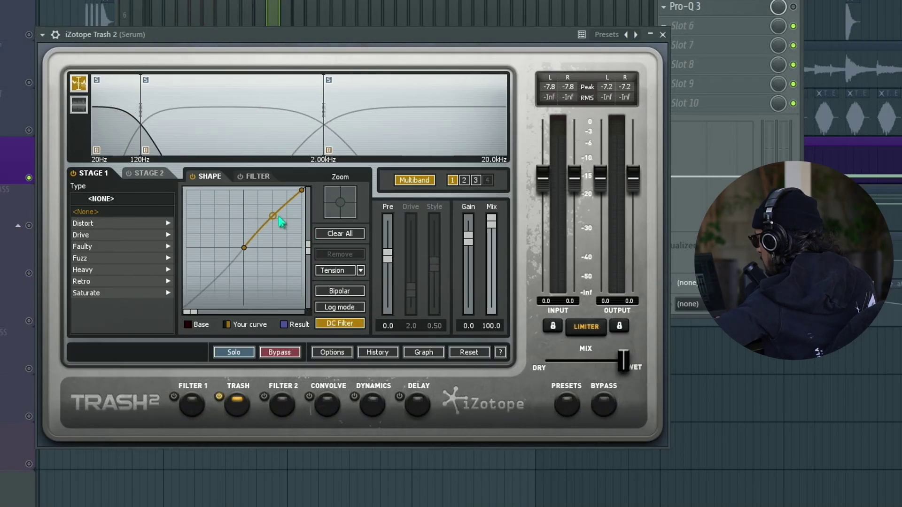
left_click_drag(280, 221, 282, 201)
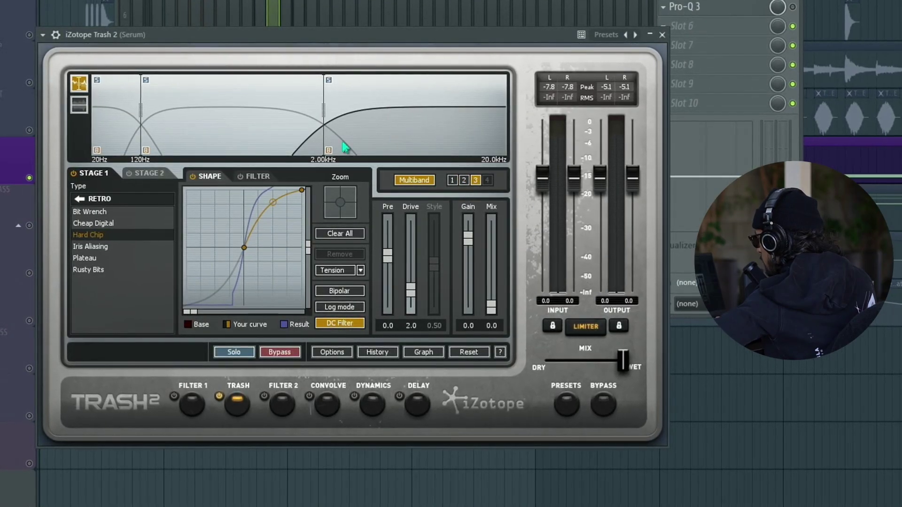
left_click(314, 143)
left_click(479, 108)
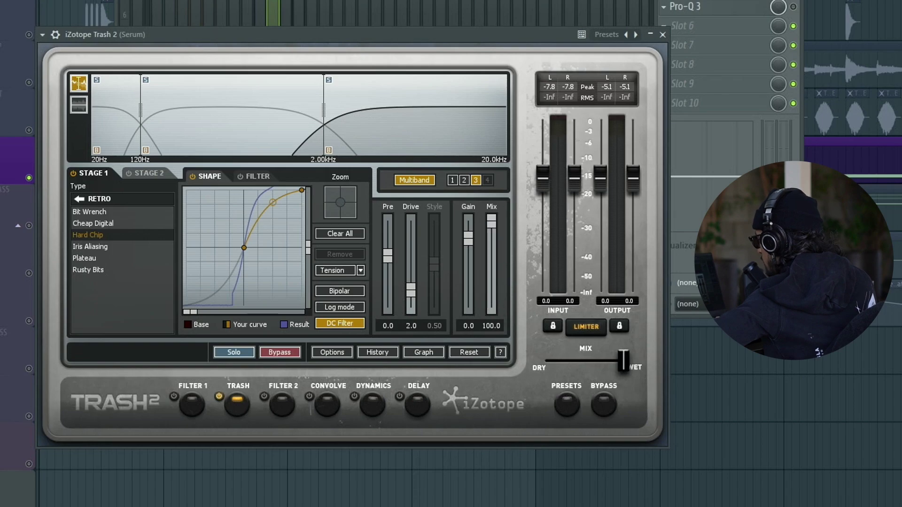
Audition the sub while reviewing the first Pro-Q 3, Pro-L 2 and second Pro-Q 3 in its effects chain
key("space")
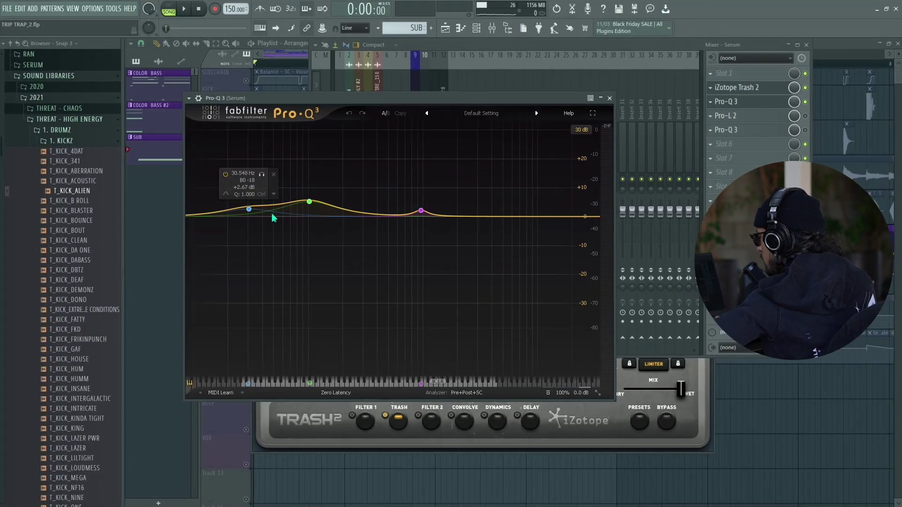
key("space")
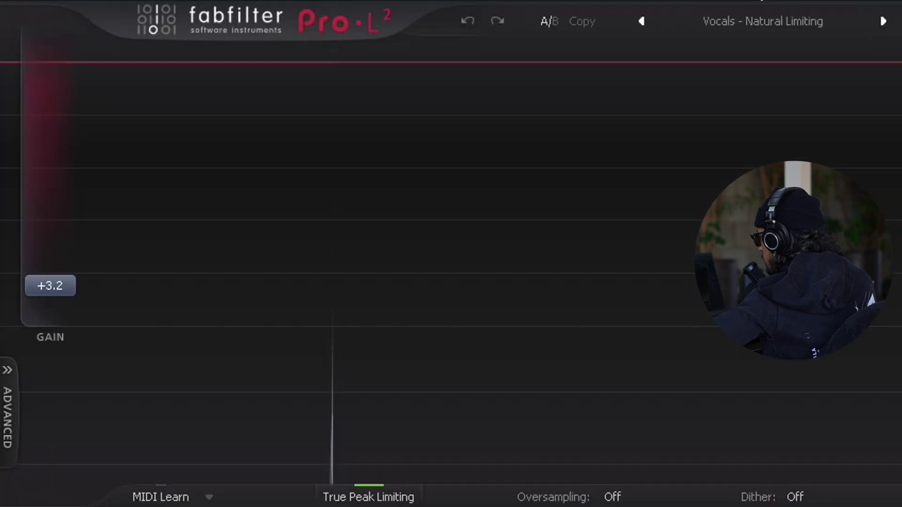
key("space")
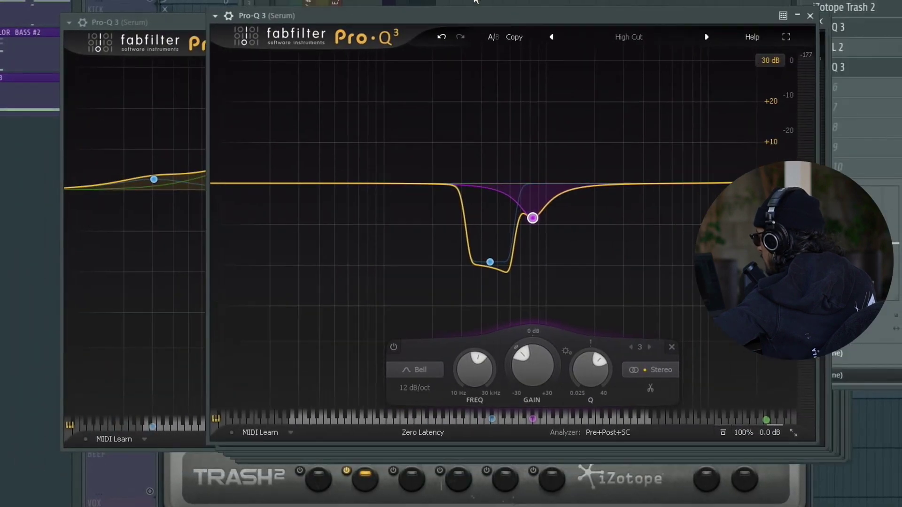
left_click_drag(522, 5, 460, 2)
key("space")
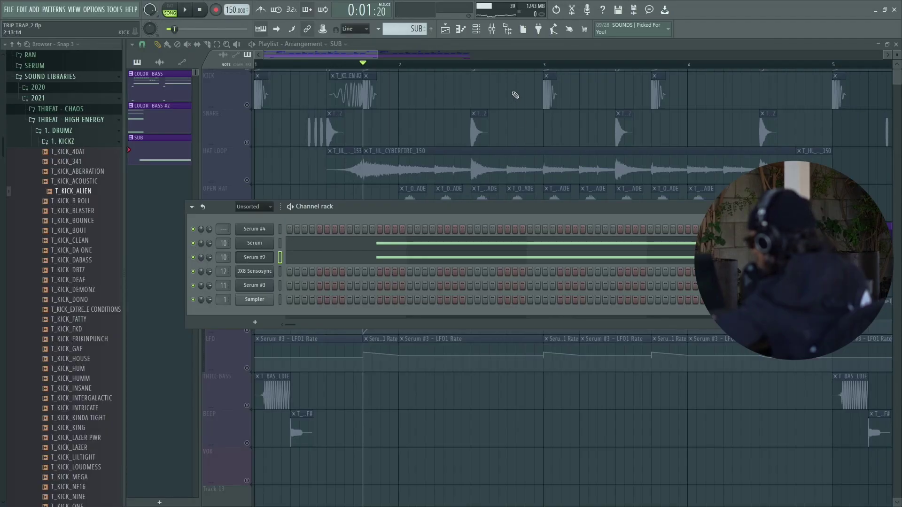
Check the mixer levels while playing the sub together with the kick and snare
key("F9")
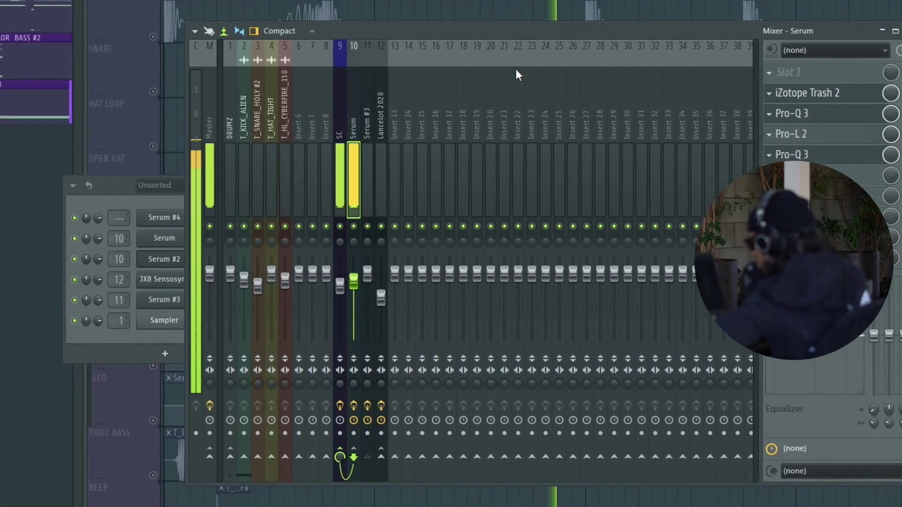
key("F9")
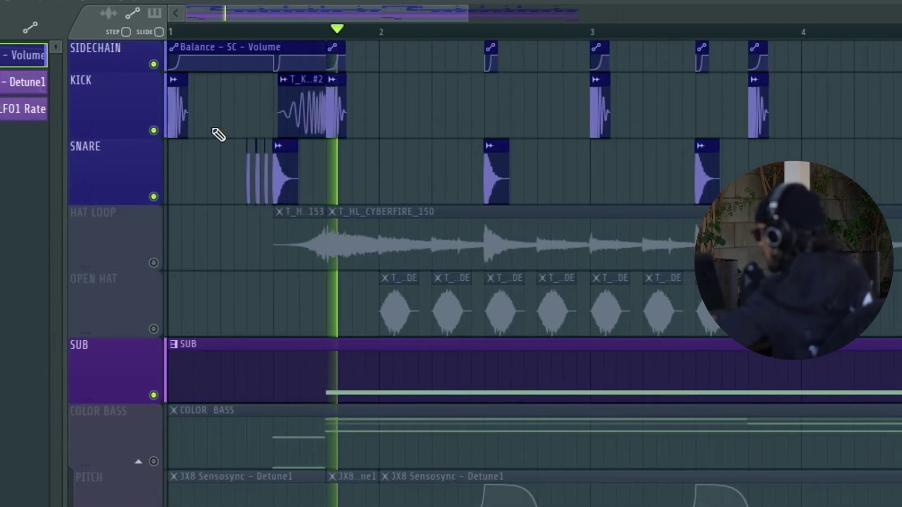
key("F9")
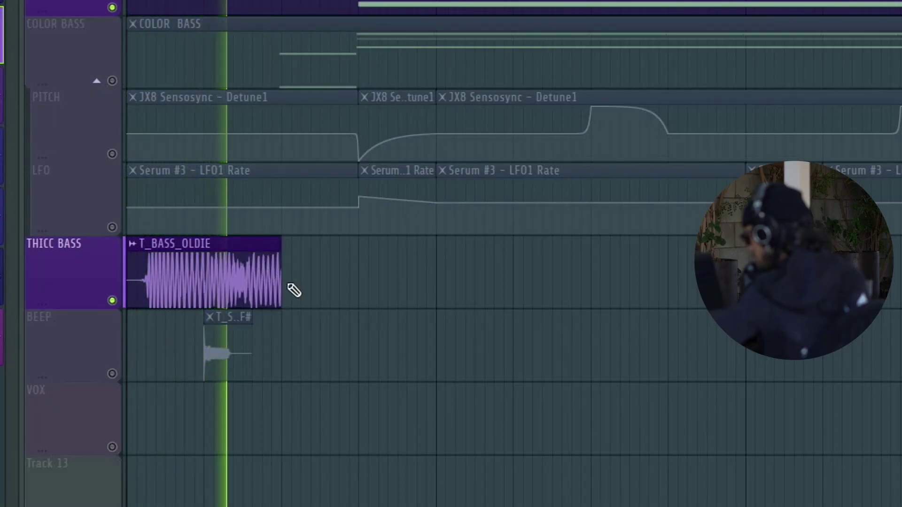
Try resizing the T_BASS_OLDIE clip on the THICC BASS track, and inspect the T_SYNTH_EMO_F# clip on the BEEP track
left_click_drag(292, 288, 482, 263)
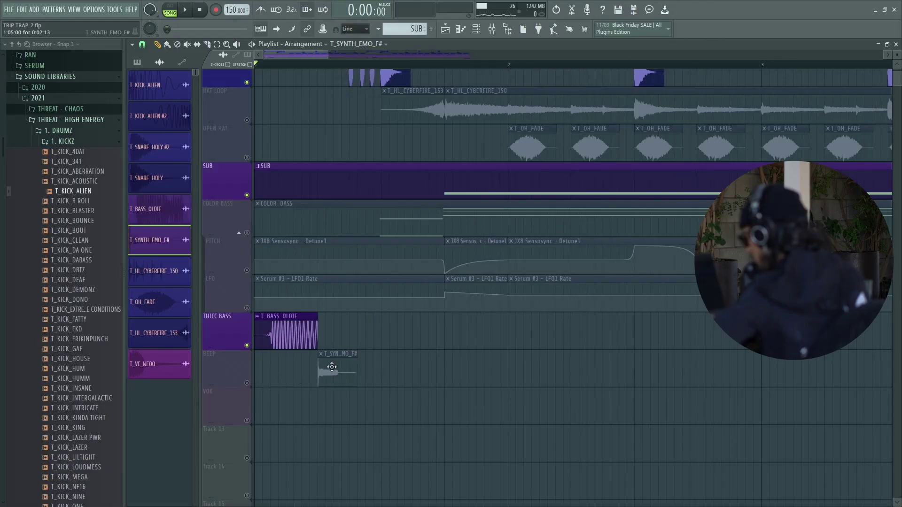
double_click(332, 367)
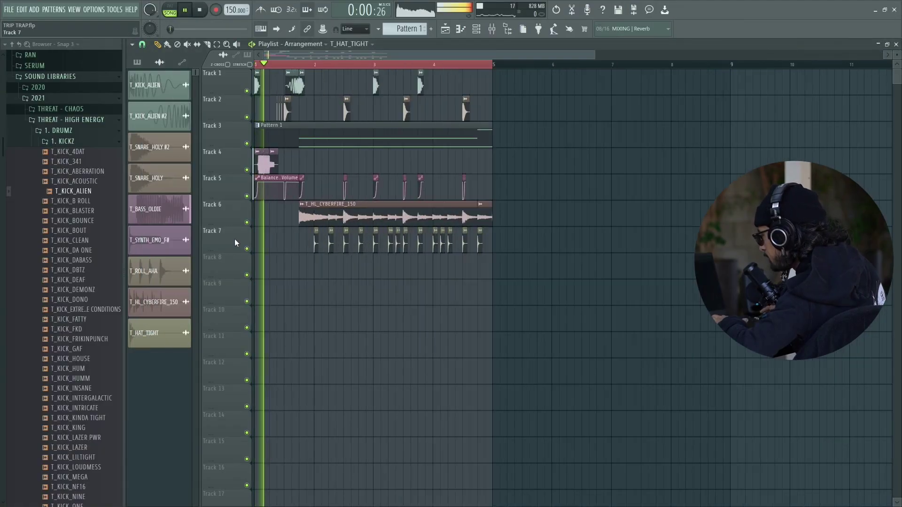
Play the arrangement from the start with the color bass, its pitch and LFO automation, and the drums
scroll(213, 218, "up", 2)
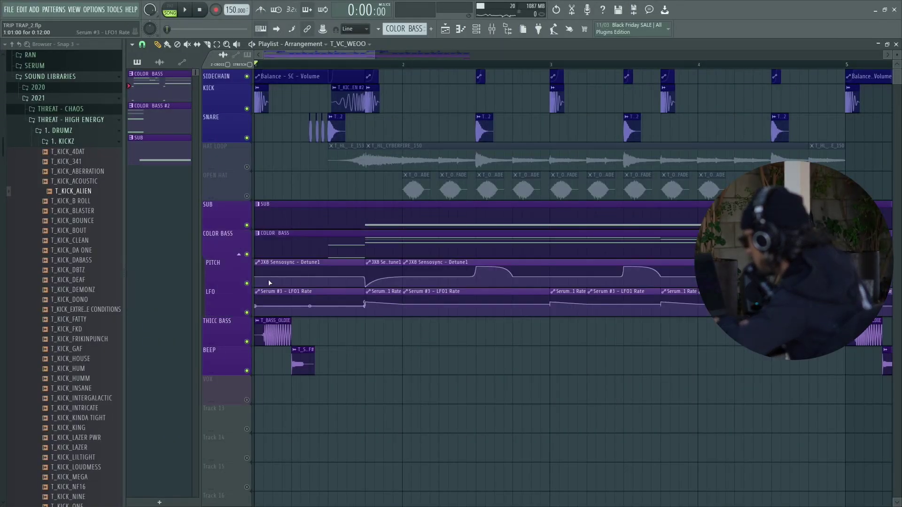
key("space")
scroll(382, 173, "up", 2)
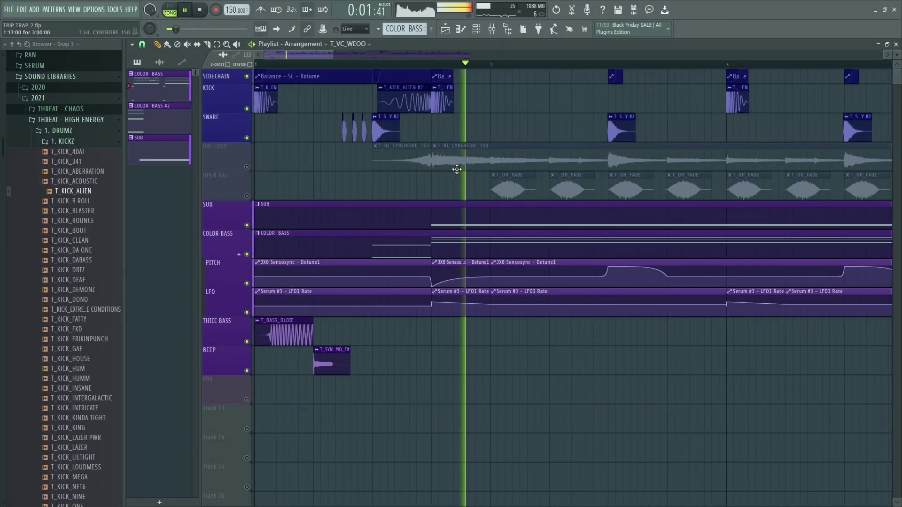
scroll(457, 169, "down", 2)
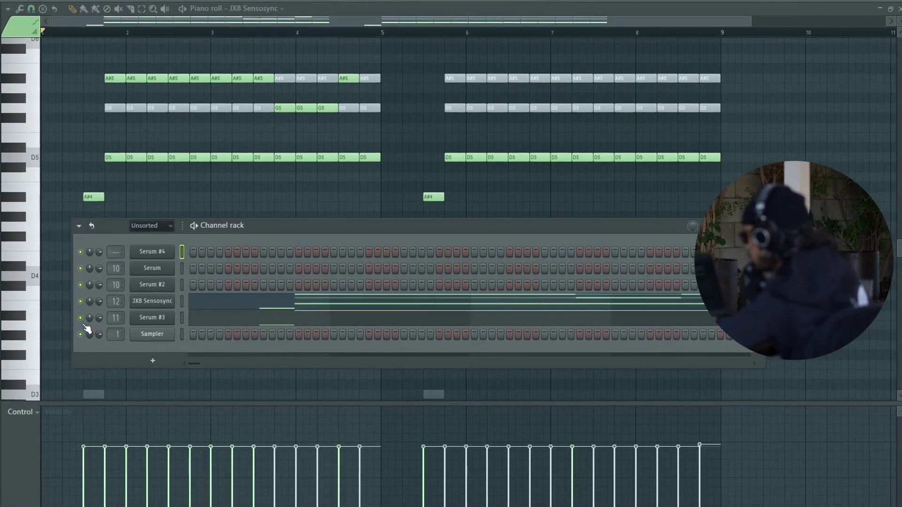
Isolate the Serum #3 layer of the color bass and examine its oscillator settings
right_click(87, 321)
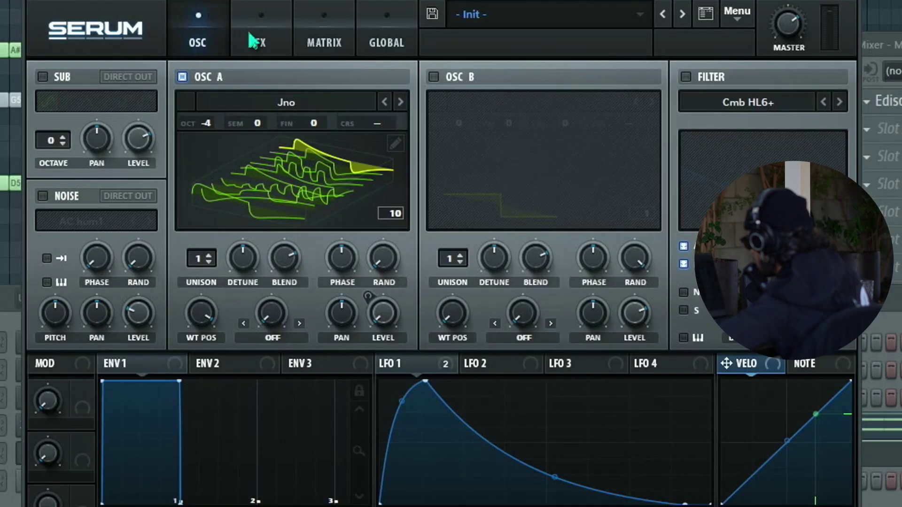
left_click(207, 45)
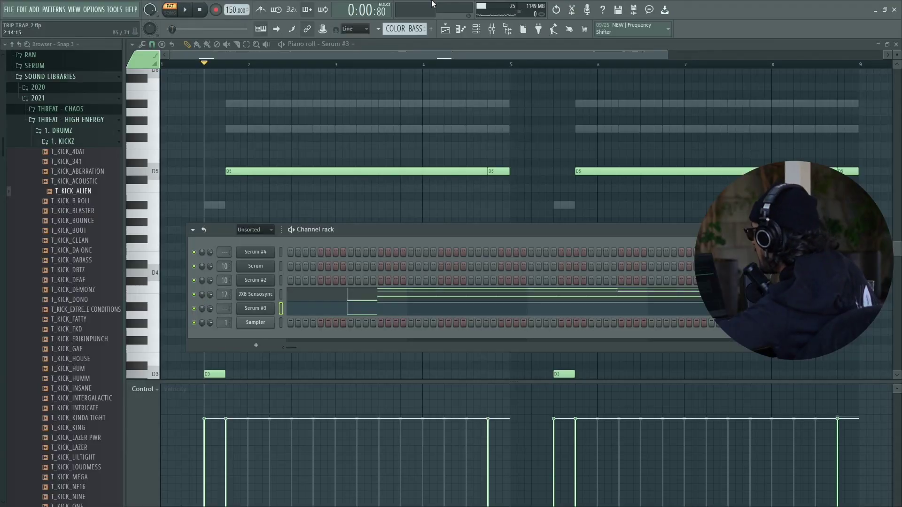
Route the Serum #3 mixer insert as a sidechain to the Lancelot 2020 insert only
key("F9")
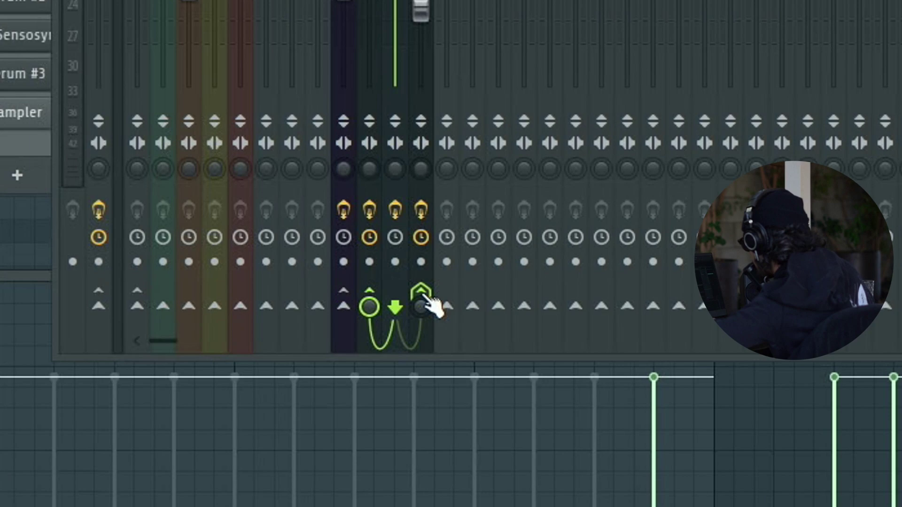
right_click(358, 386)
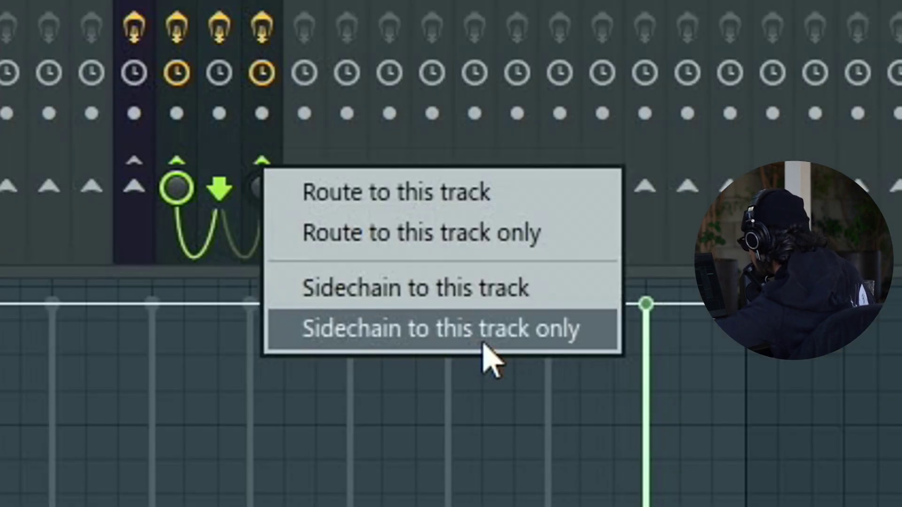
left_click(529, 392)
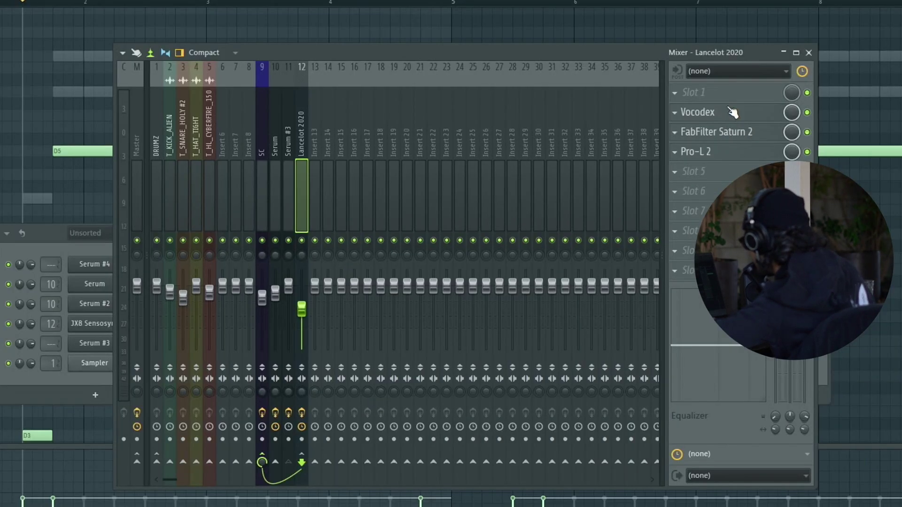
Open Vocodex on the Lancelot 2020 insert to inspect its vocoder settings, and return to the mixer
left_click(713, 145)
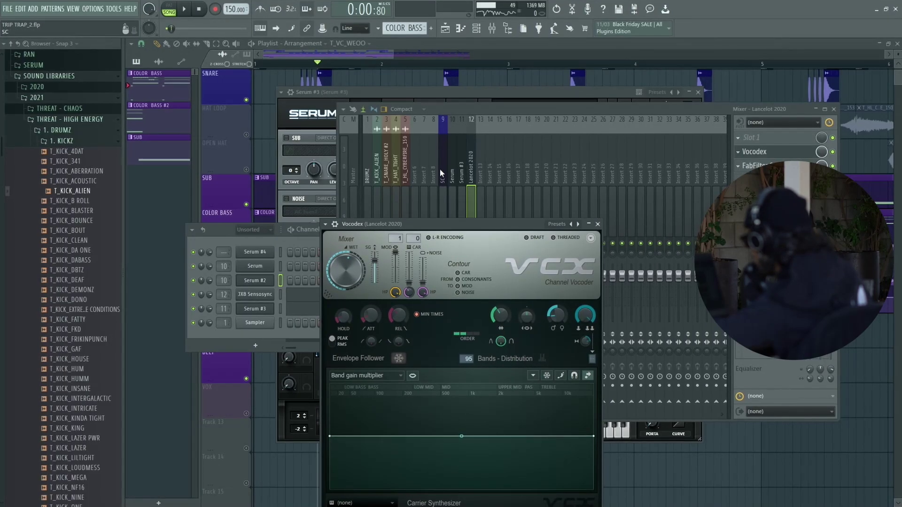
left_click(305, 126)
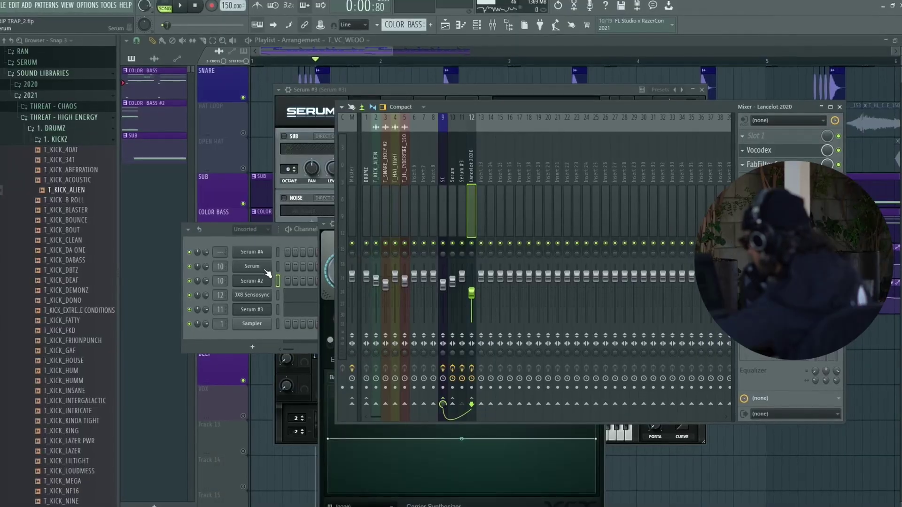
Open the JX8 Sensosync notes in the piano roll and move the mixer aside to examine them
left_click(257, 295)
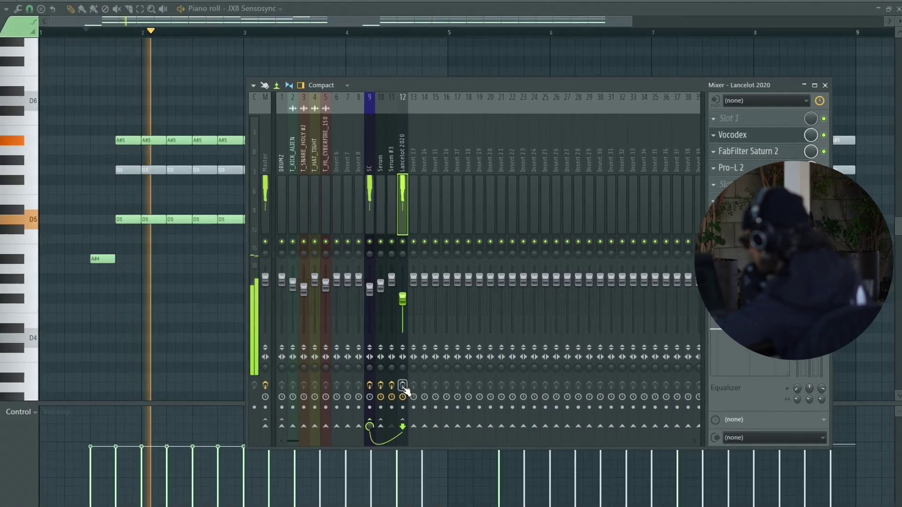
scroll(183, 294, "down", 2)
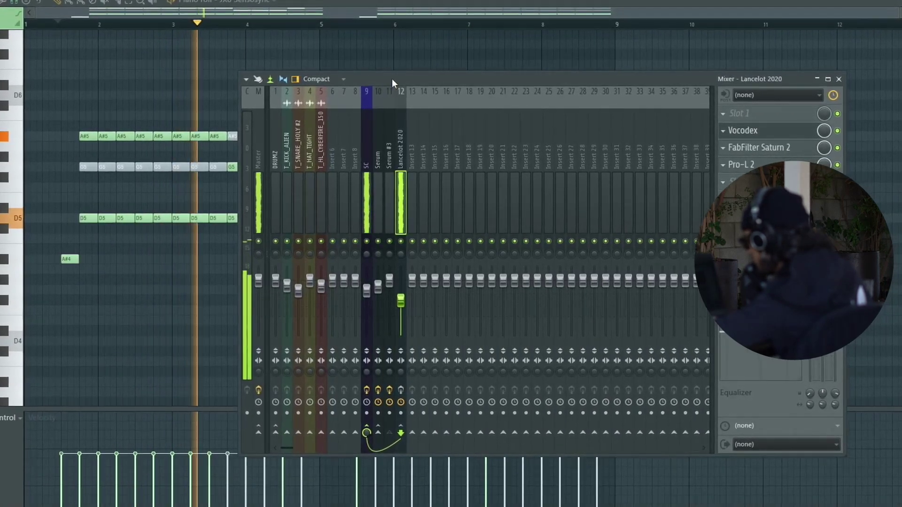
left_click_drag(392, 78, 638, 49)
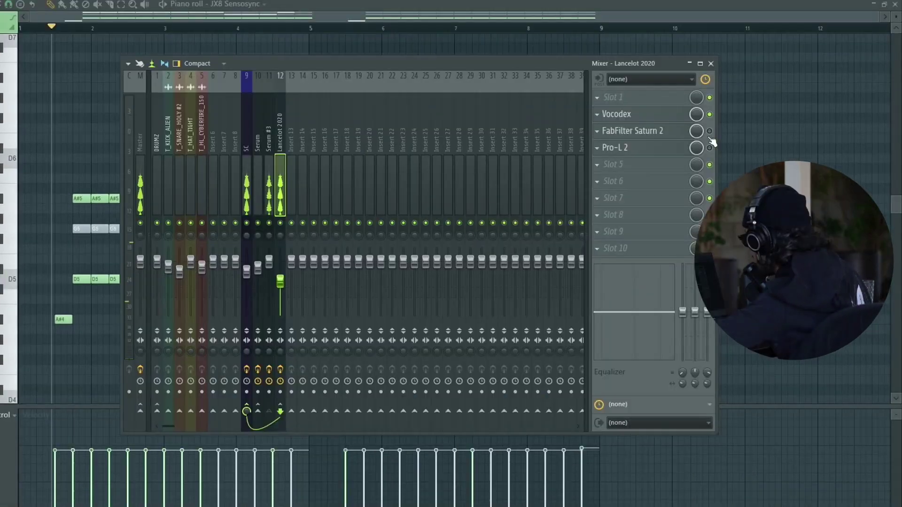
Open FabFilter Saturn 2 on the Lancelot 2020 insert and compare its saturation settings with the insert's effect chain
left_click(648, 131)
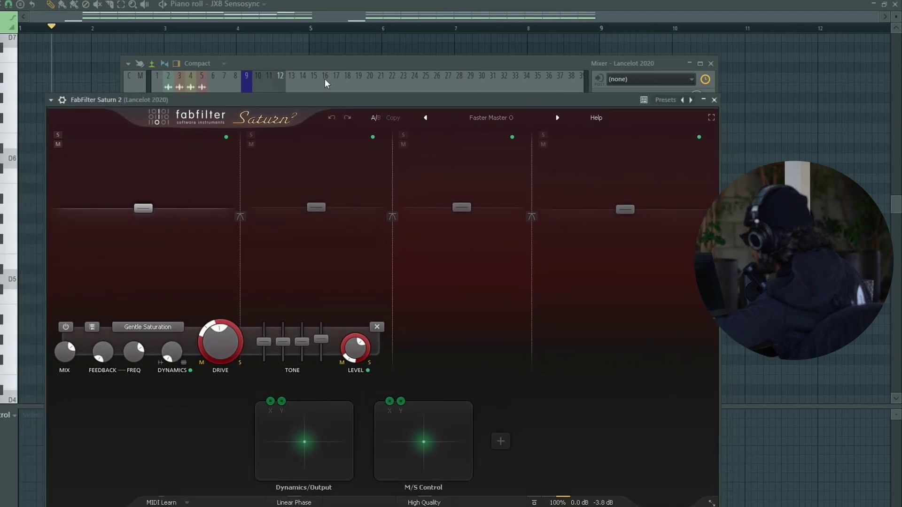
left_click(168, 80)
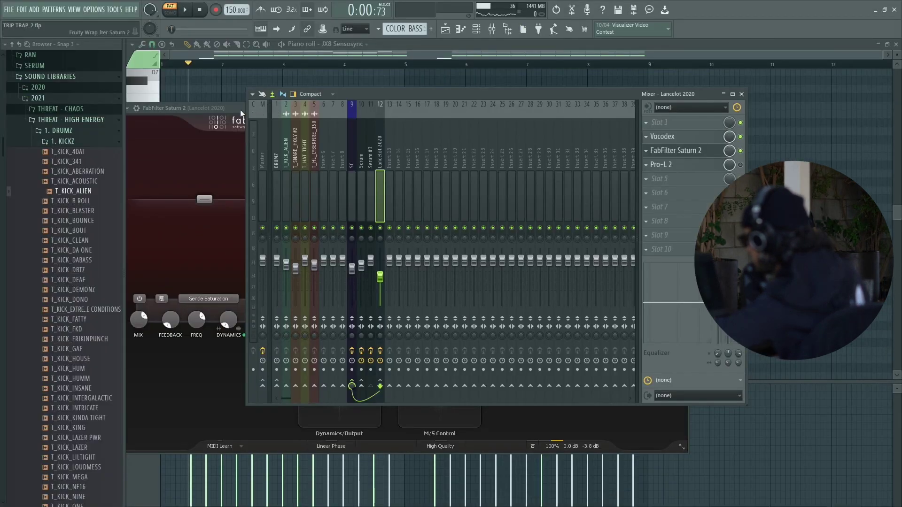
left_click(241, 109)
left_click(298, 101)
left_click(169, 108)
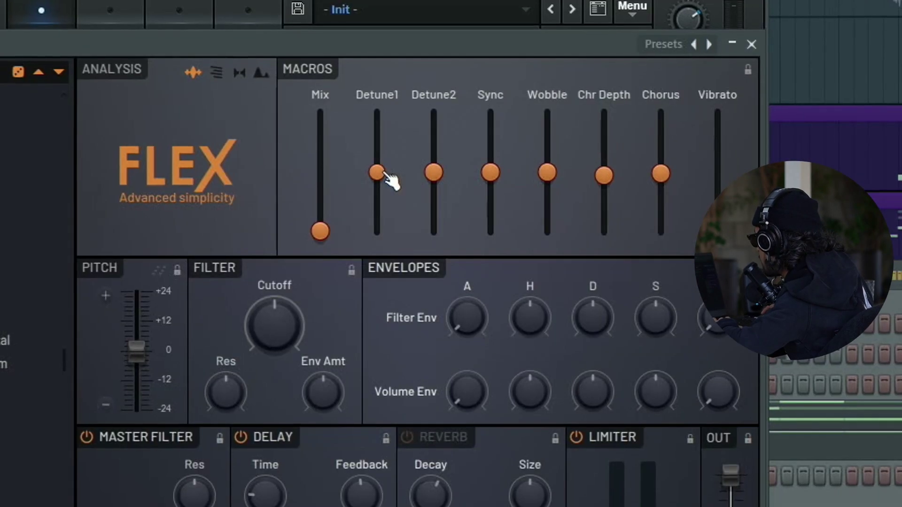
Create an automation clip for the LFO1 Rate of Serum #3 from the last tweaked parameter
mouse_move(543, 172)
left_mouse_down()
mouse_move(540, 140)
mouse_move(541, 159)
left_mouse_up()
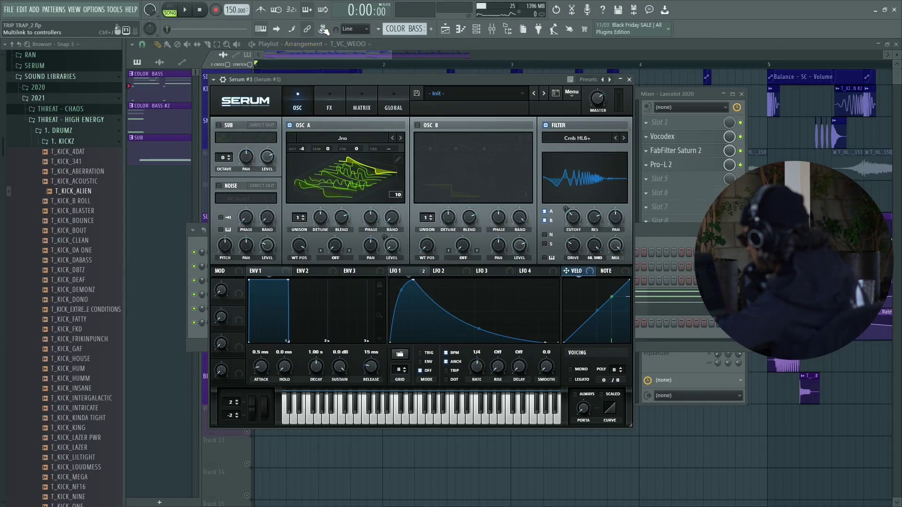
right_click(324, 30)
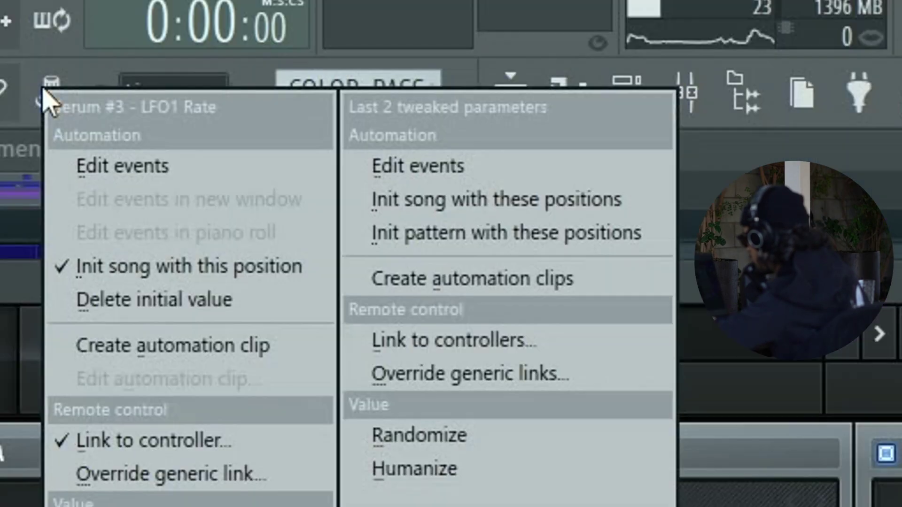
left_click(214, 347)
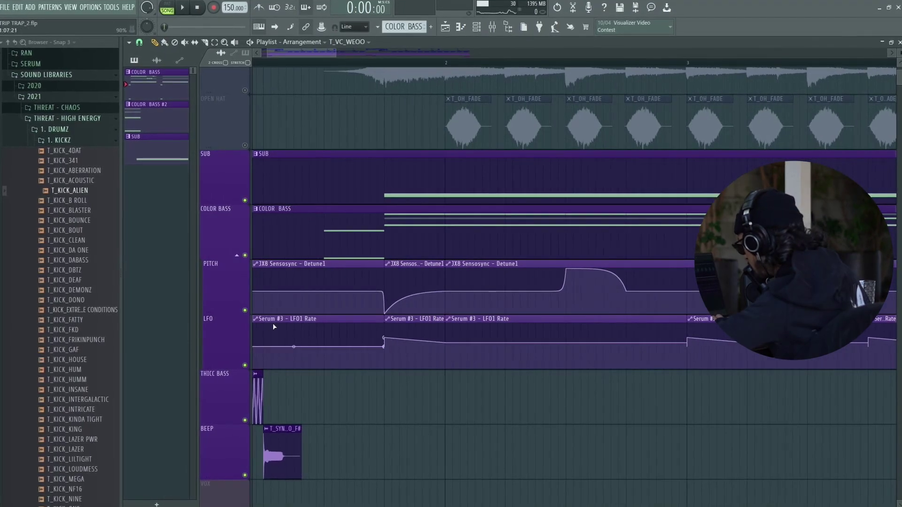
Solo the LFO automation track in the playlist and enable the COLOR BASS track with it
right_click(246, 361)
left_click(233, 363)
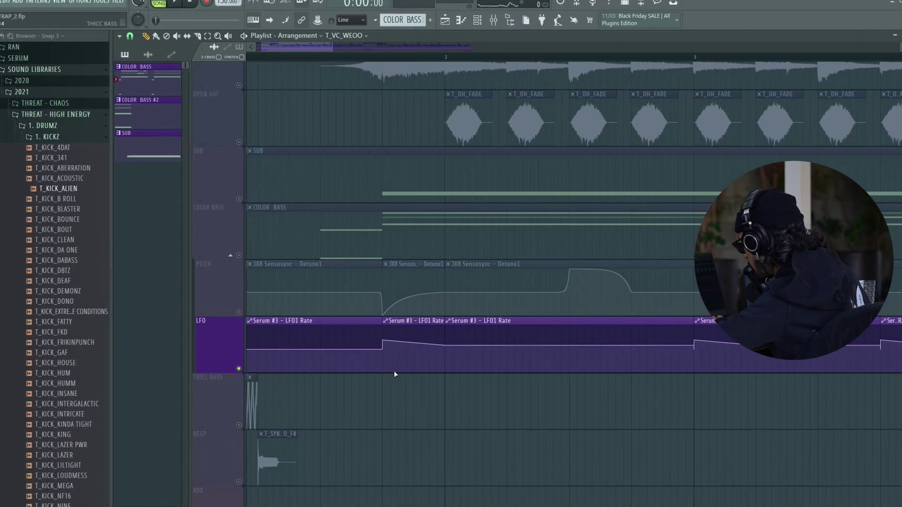
scroll(357, 329, "down", 2)
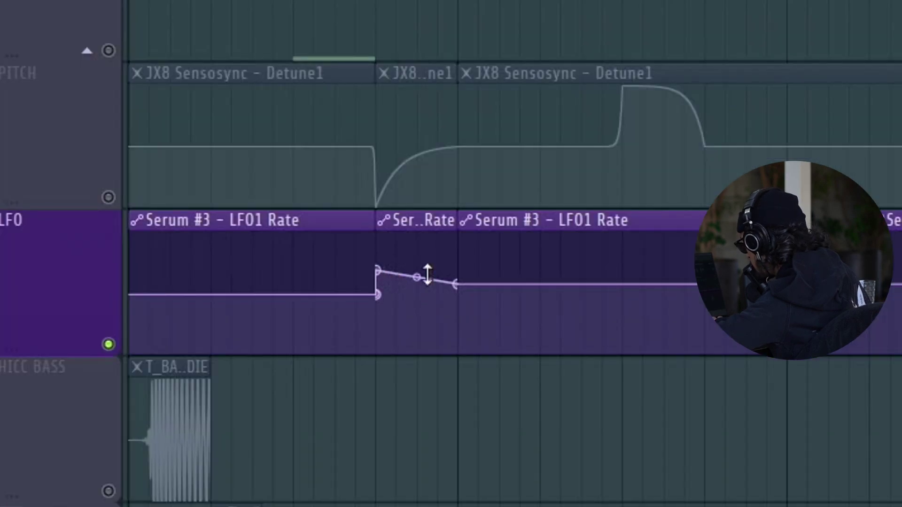
left_click(108, 51)
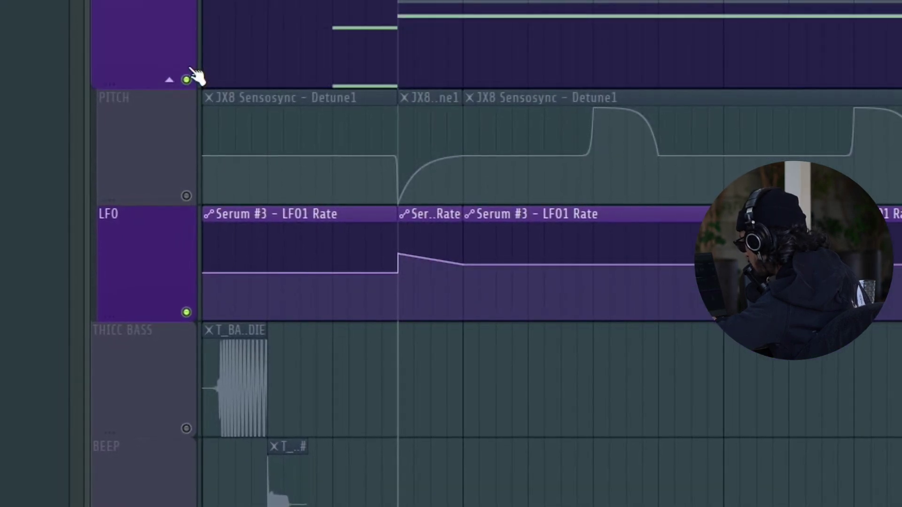
Play the color bass with only its LFO1 Rate automation, and stop playback
scroll(461, 9, "up", 3)
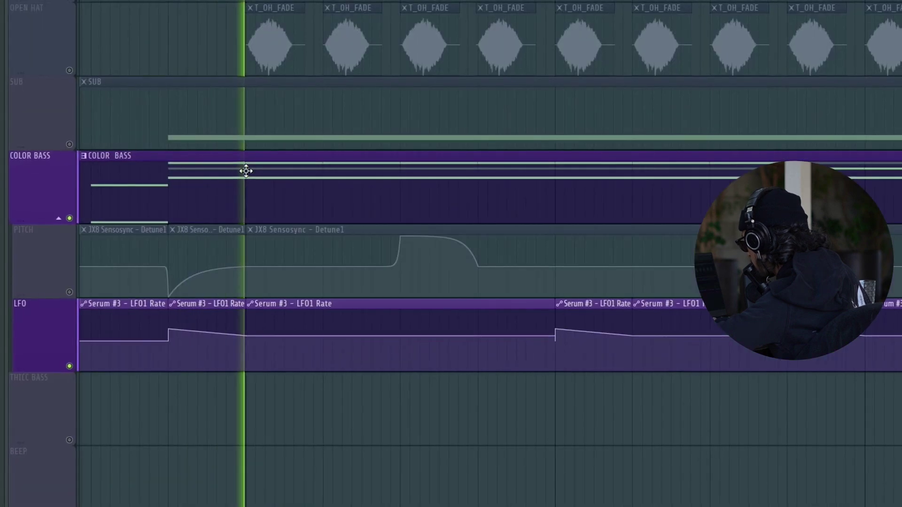
key("space")
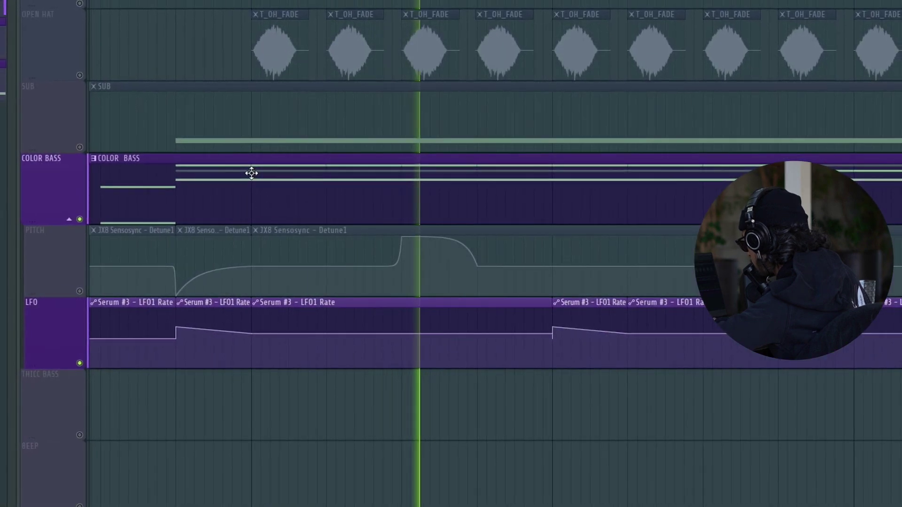
scroll(248, 171, "down", 3)
key("space")
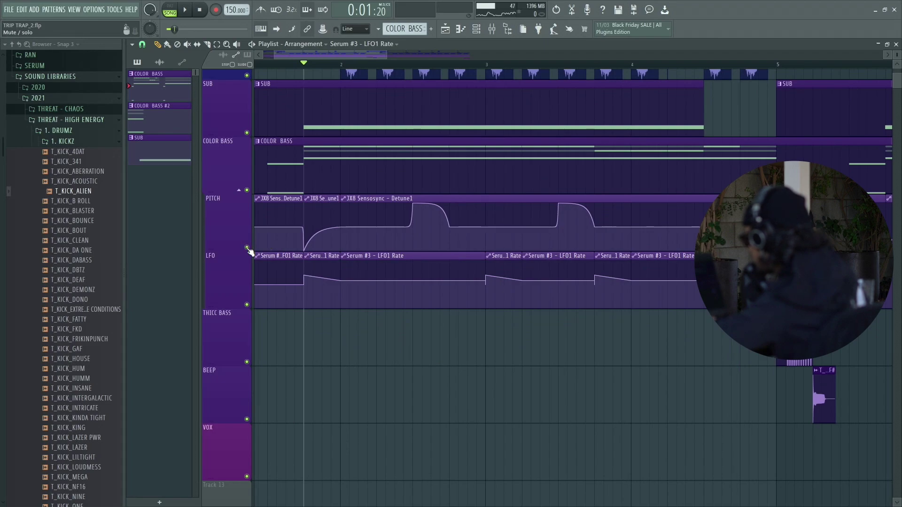
Open JX8 Sensosync to watch its Detune1 macro follow the pitch automation during playback
double_click(334, 239)
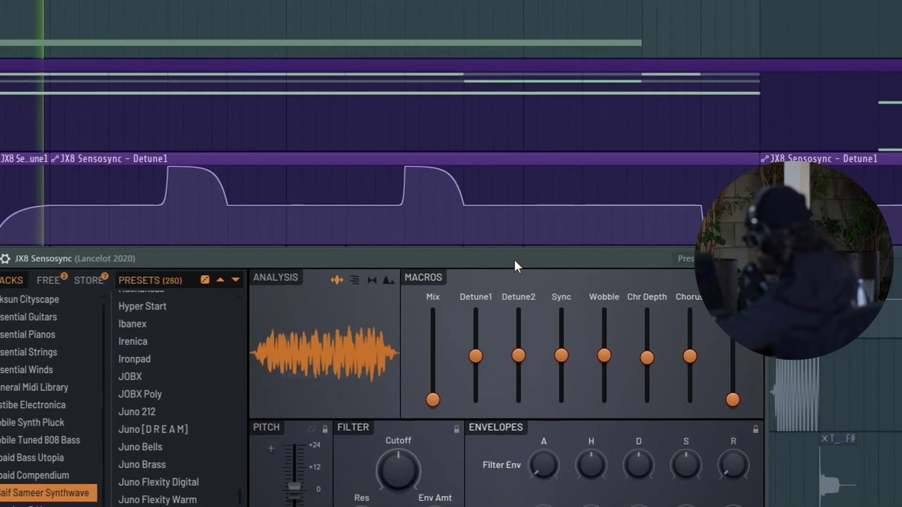